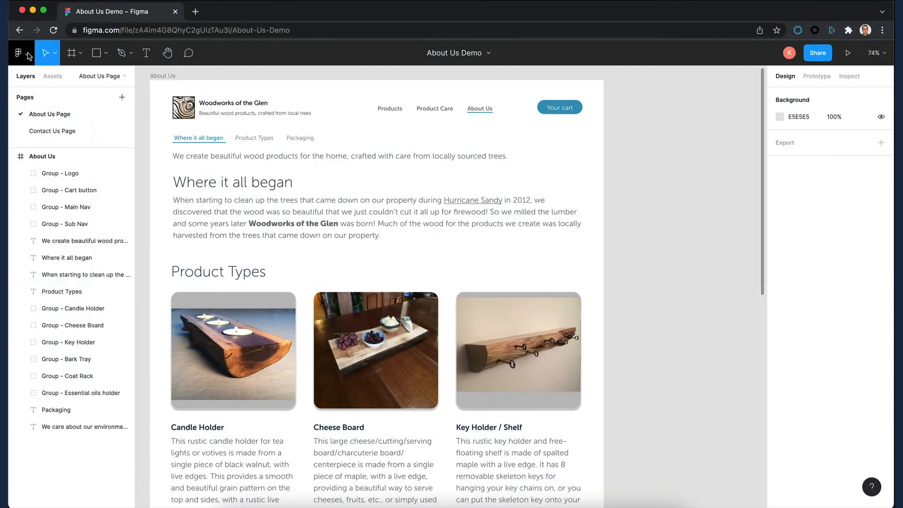
Search the Figma Community plugins for "Localize" and install the Localize plugin, returning to the About Us Demo file.
click(19, 52)
mouse_move(37, 220)
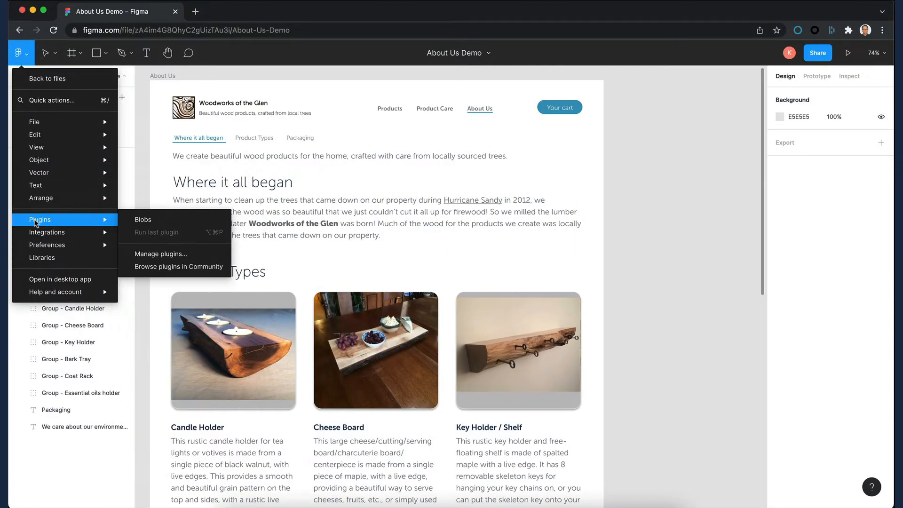
click(167, 265)
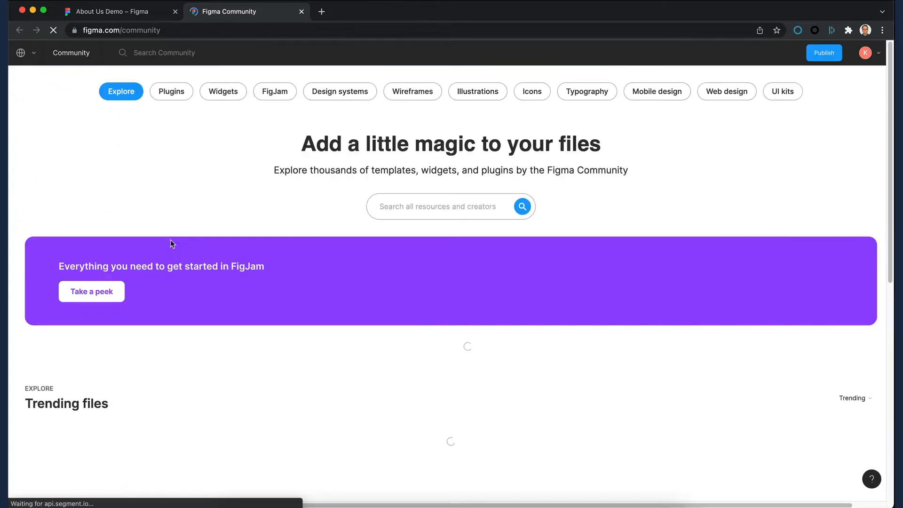
click(173, 94)
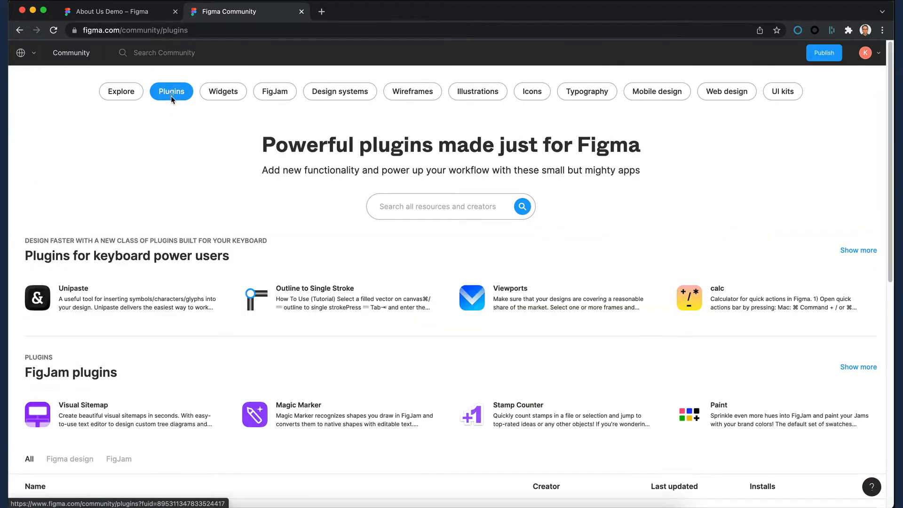
click(387, 206)
text(Localize)
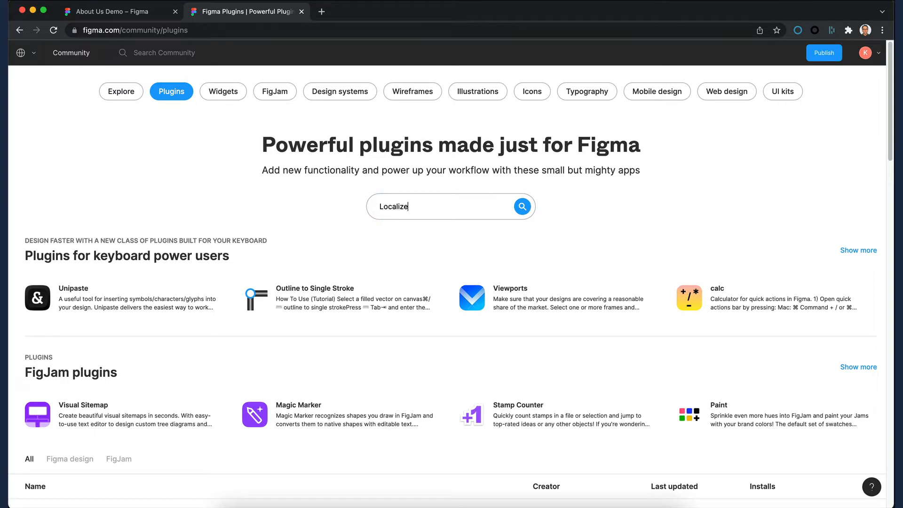
key(Return)
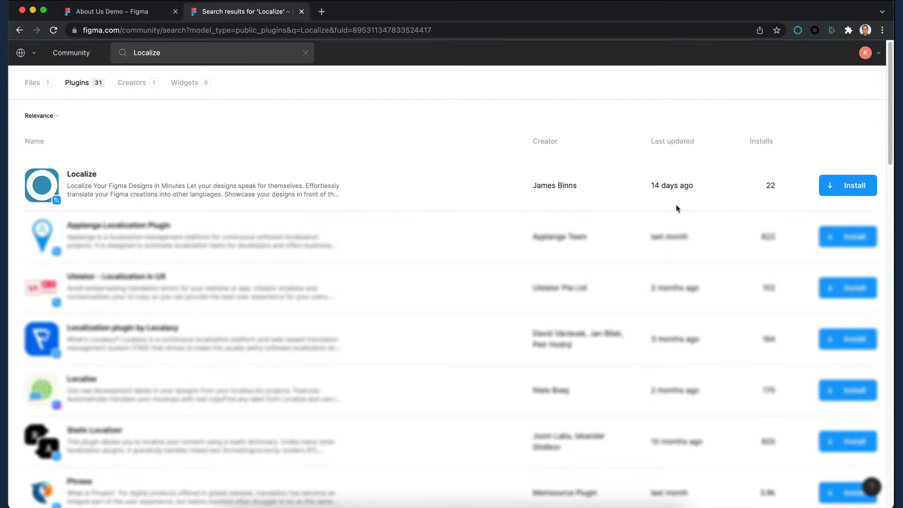
click(847, 188)
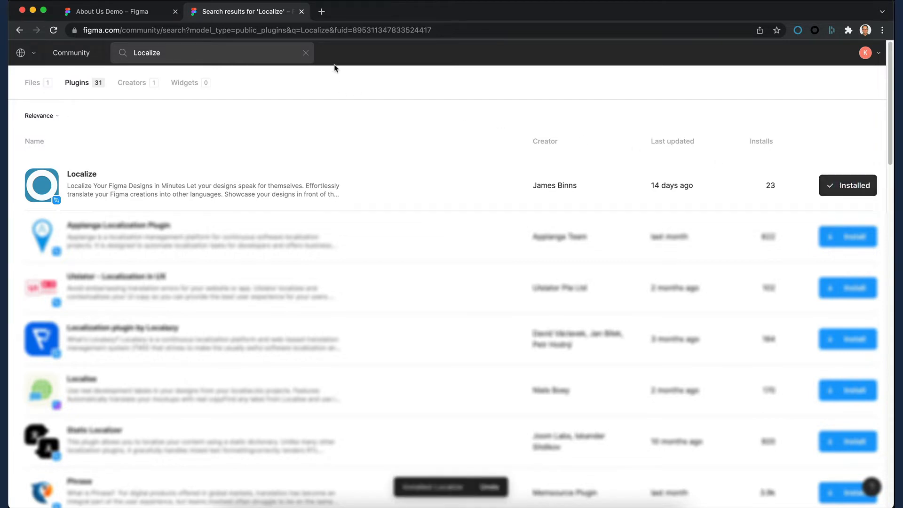
click(301, 12)
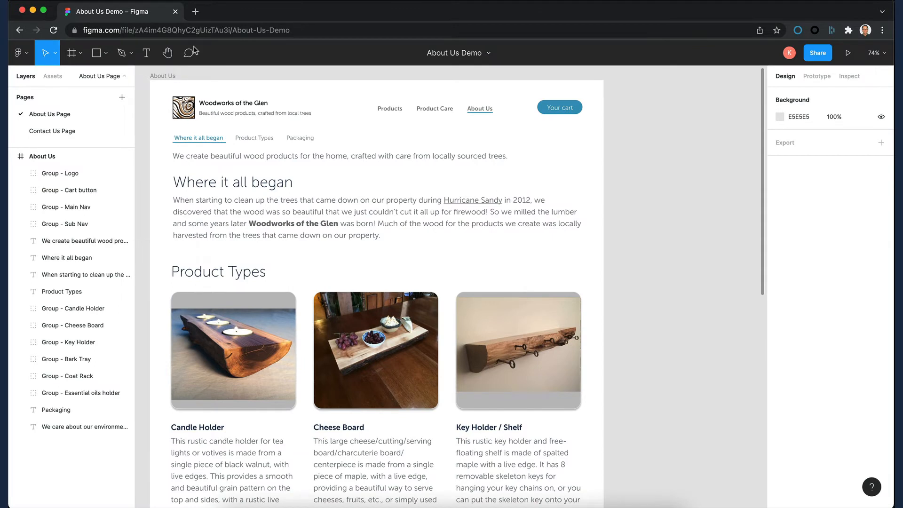
Run the installed Localize plugin in the About Us Demo file.
click(26, 56)
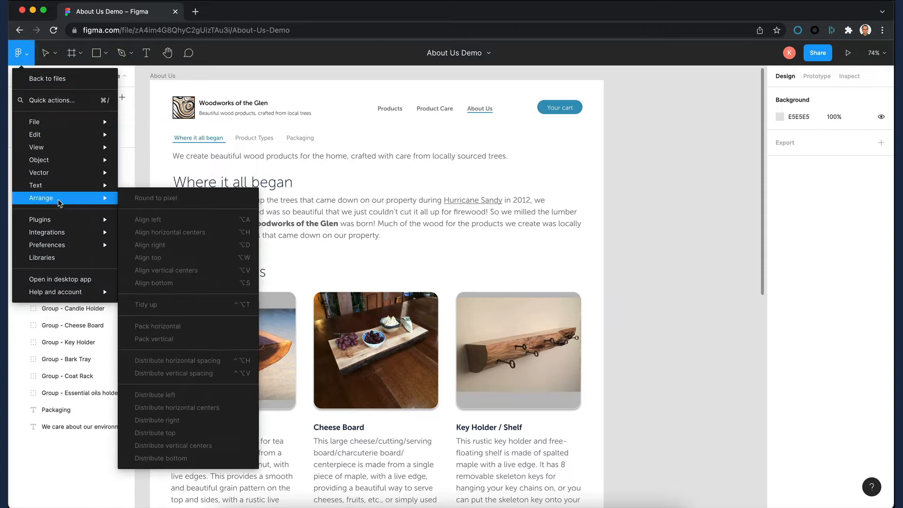
mouse_move(60, 221)
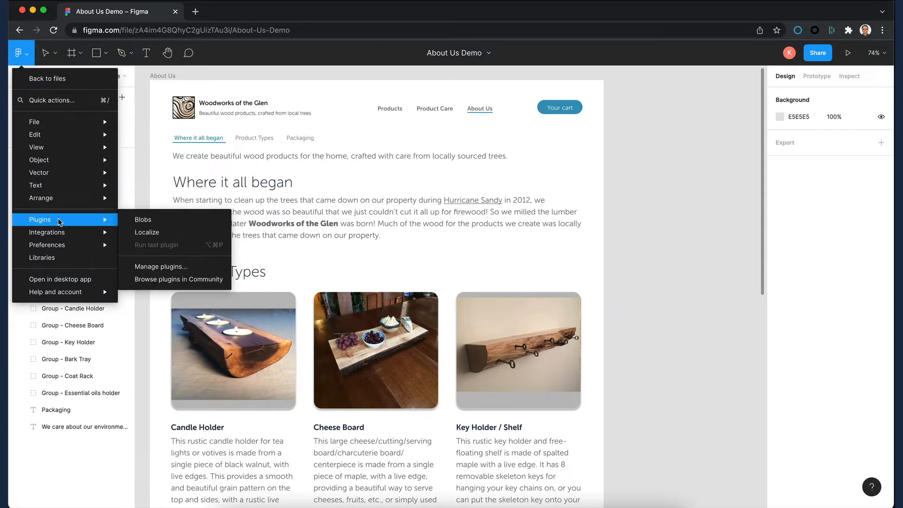
click(146, 233)
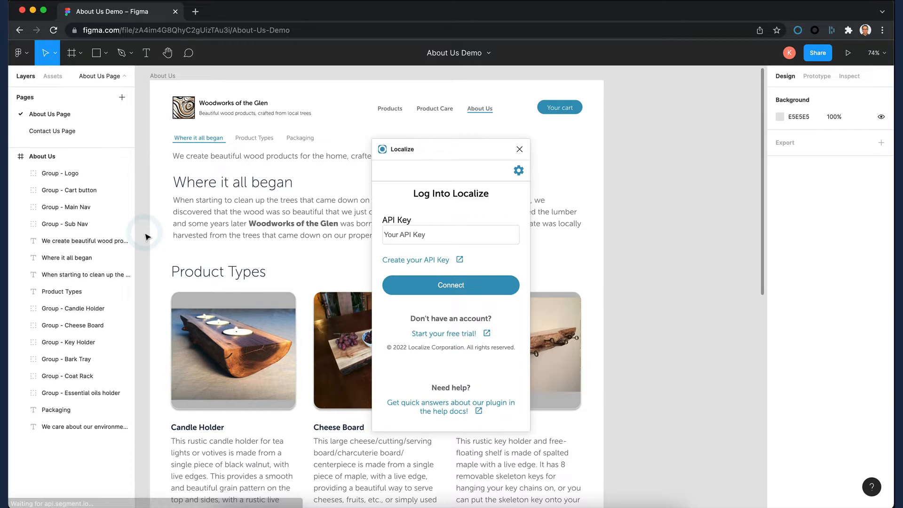
Open the Localize API keys page from the plugin, copy the private key of Figma API Key, and return to the design file.
click(438, 260)
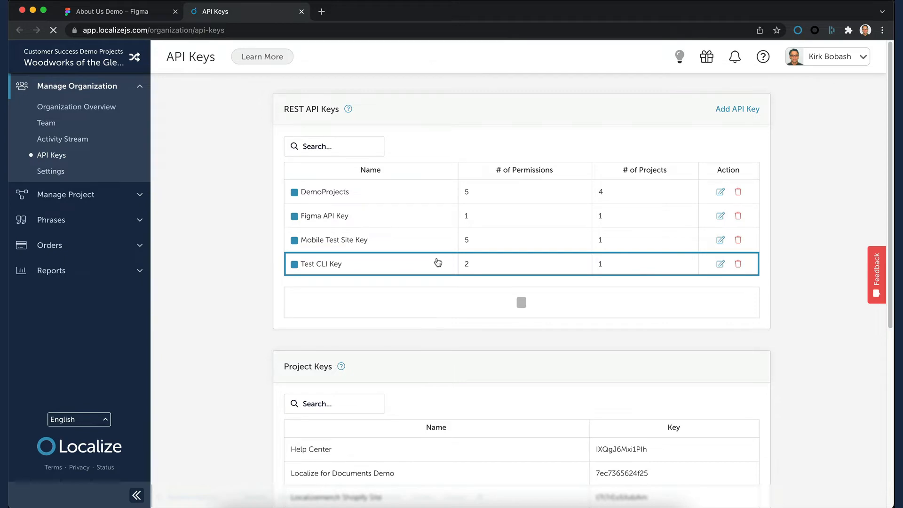
click(720, 216)
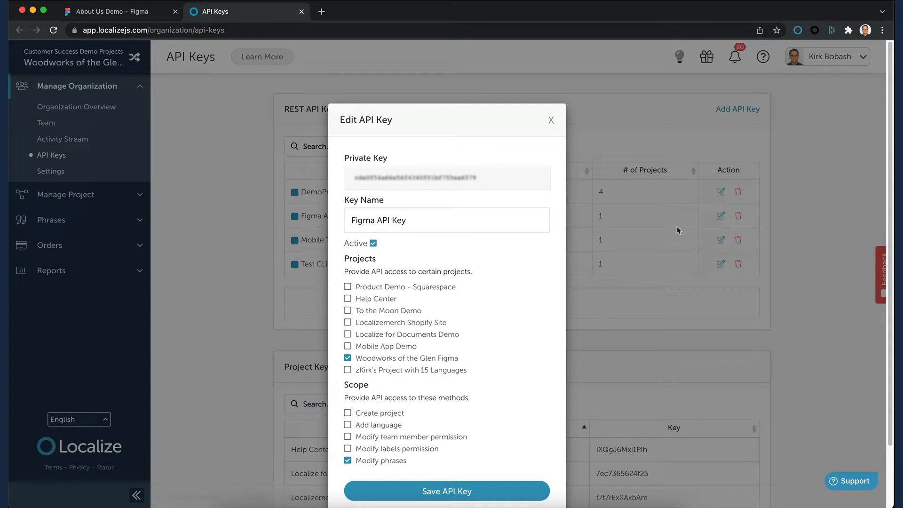
double_click(453, 178)
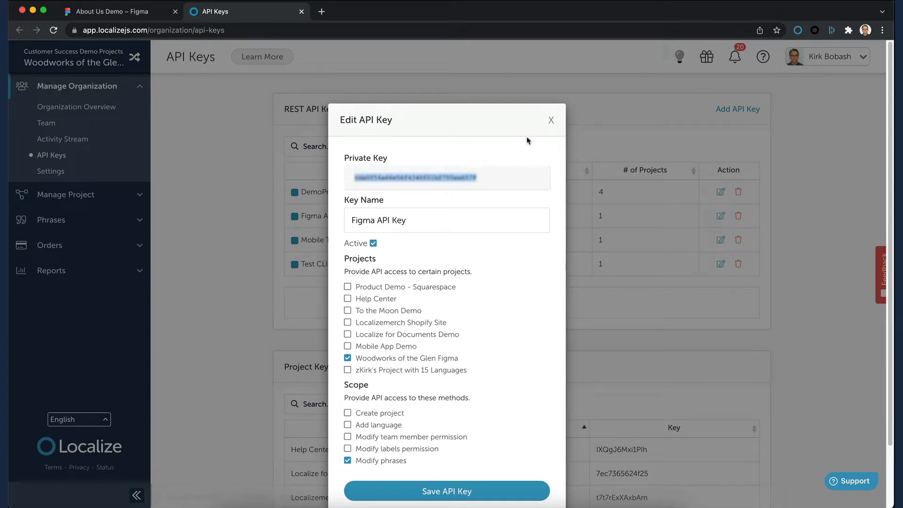
click(551, 120)
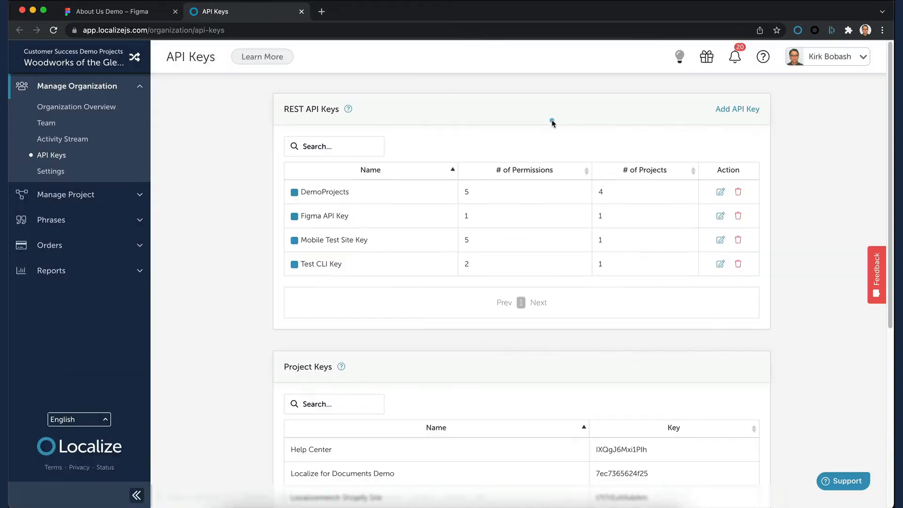
click(301, 11)
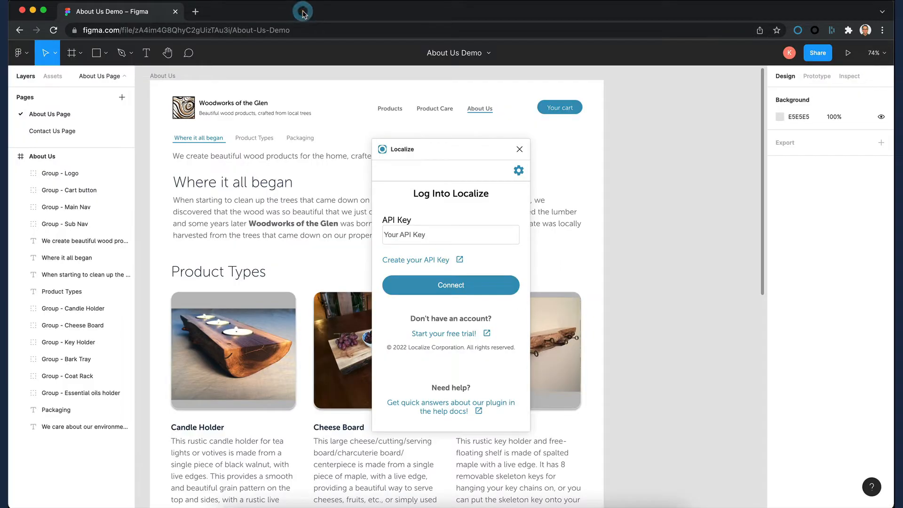
Paste the API key into the Localize login form and connect the plugin to the account.
click(414, 237)
key(super+v)
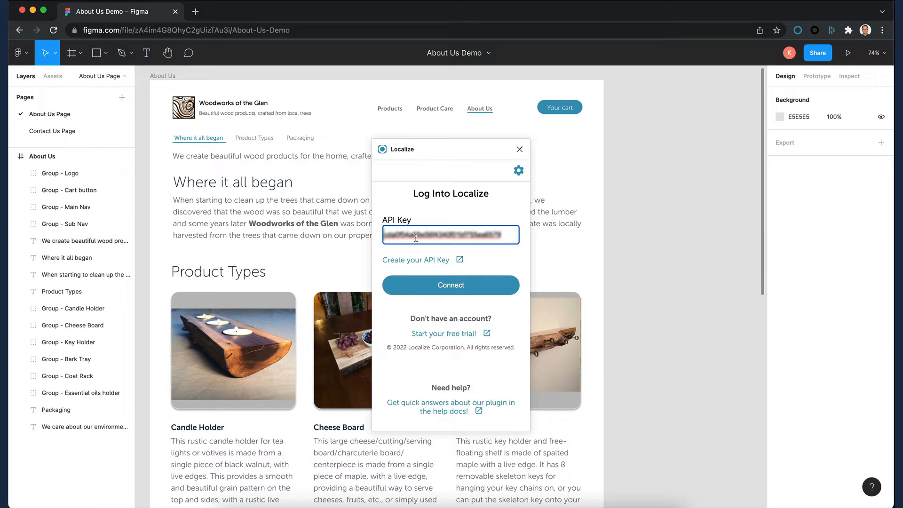
click(452, 287)
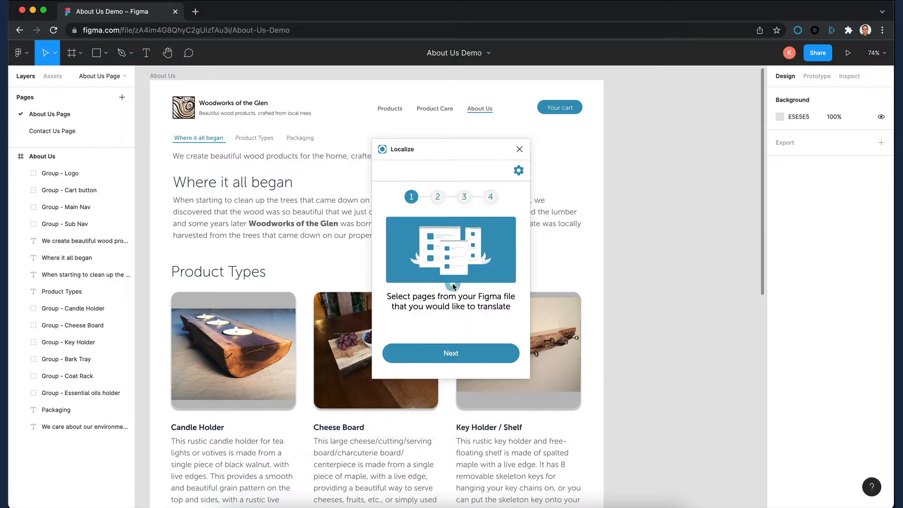
Go through the plugin's four introduction screens and start the page selection.
click(450, 353)
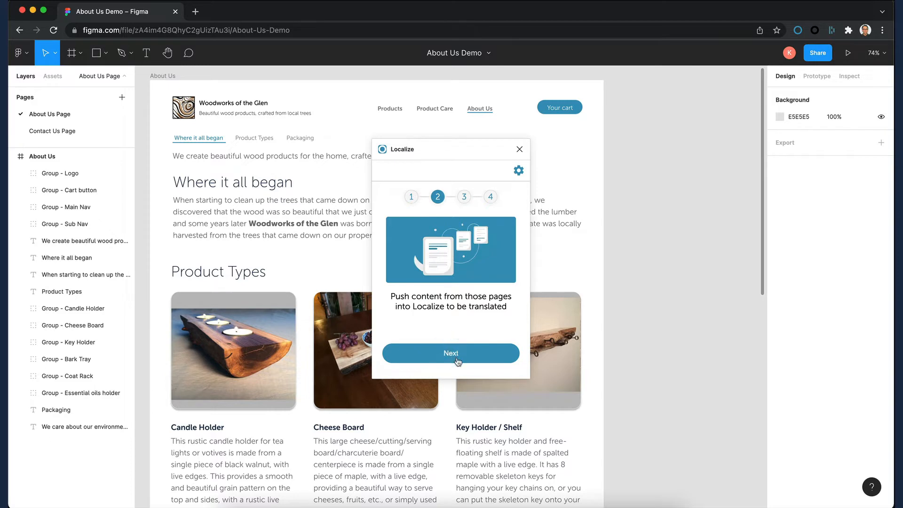
click(456, 360)
click(457, 360)
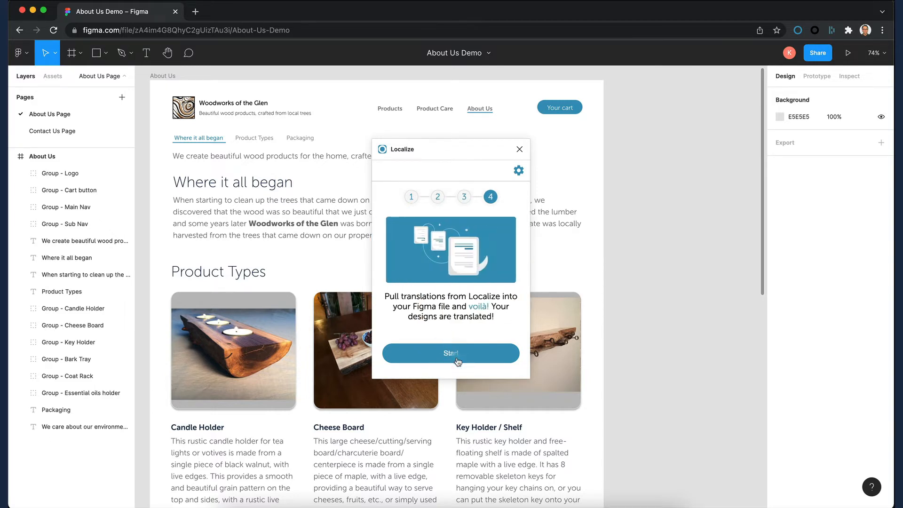
click(457, 360)
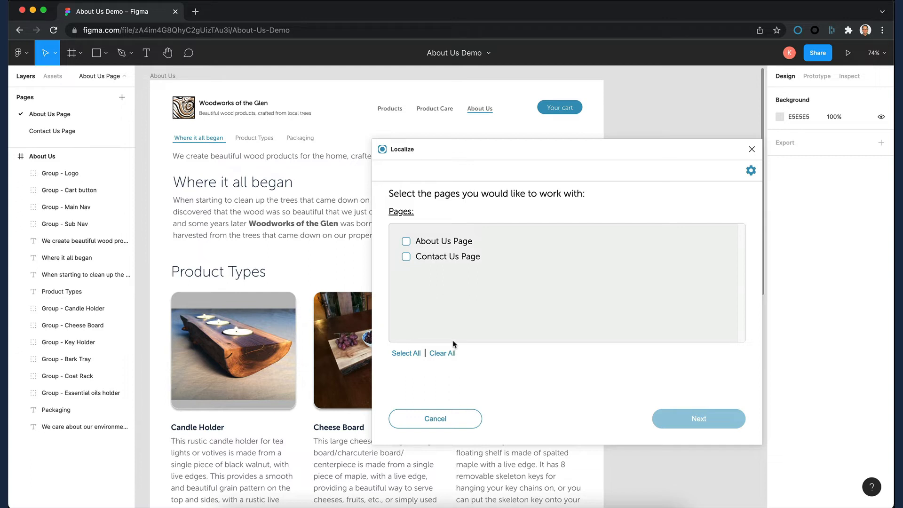
Choose only the About Us Page and push its content to the Woodworks of the Glen Figma project in Localize.
click(406, 241)
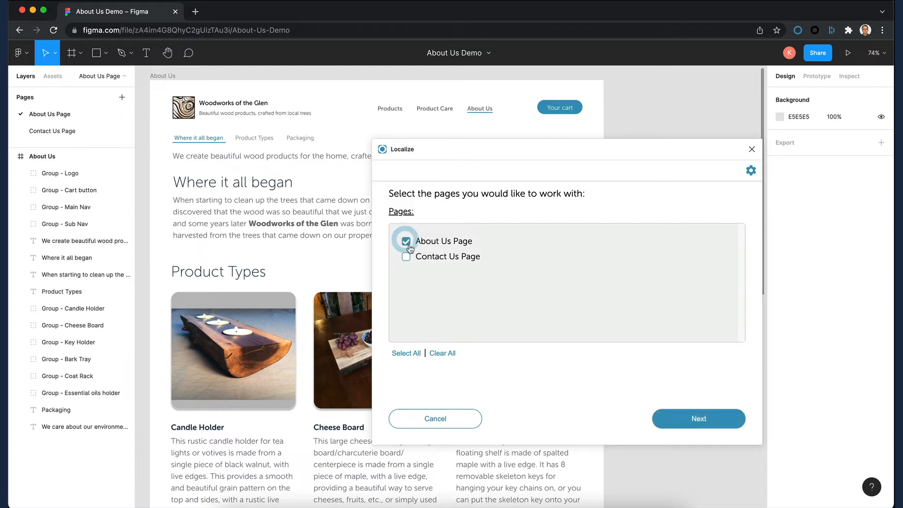
click(698, 418)
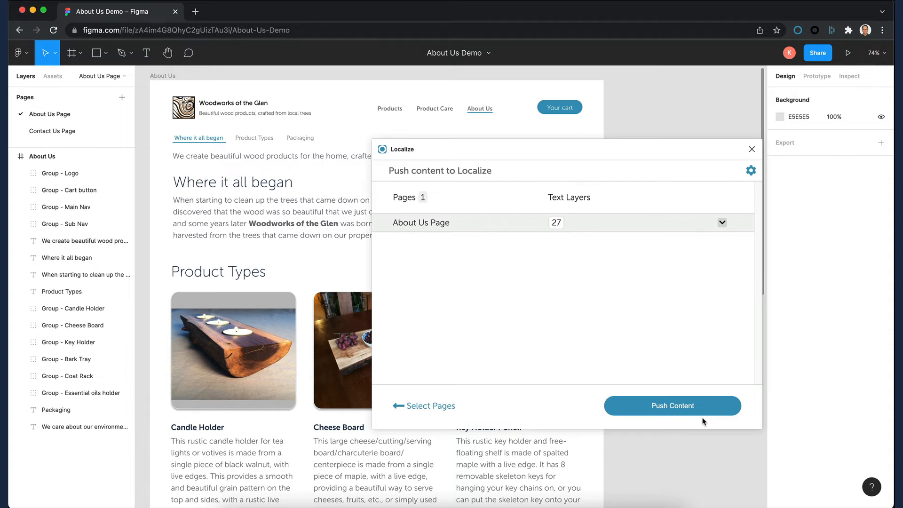
click(668, 407)
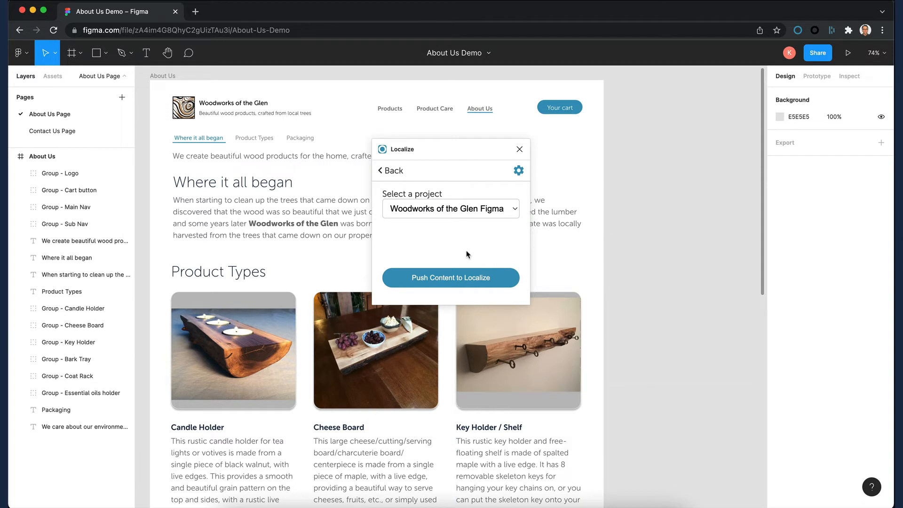
click(467, 279)
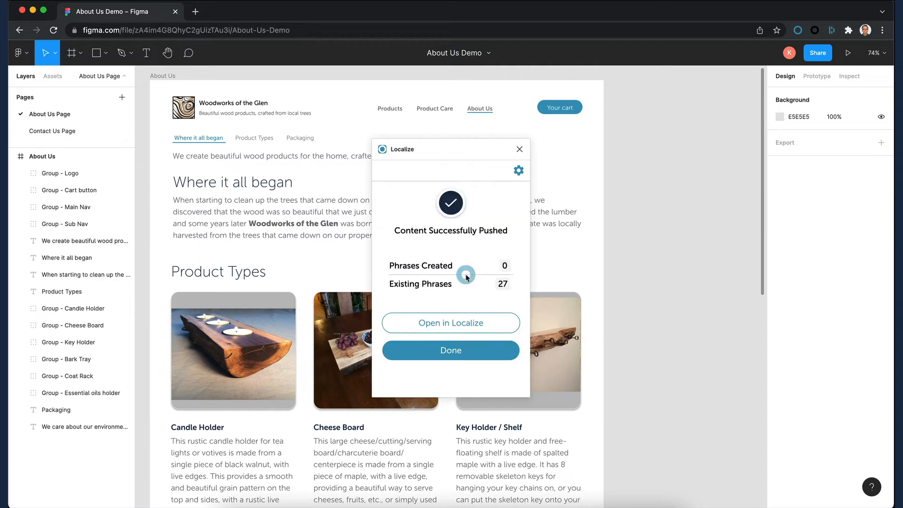
Open Localize from the push summary, view the project's published phrases with their translations, and switch back to the Figma file.
click(448, 323)
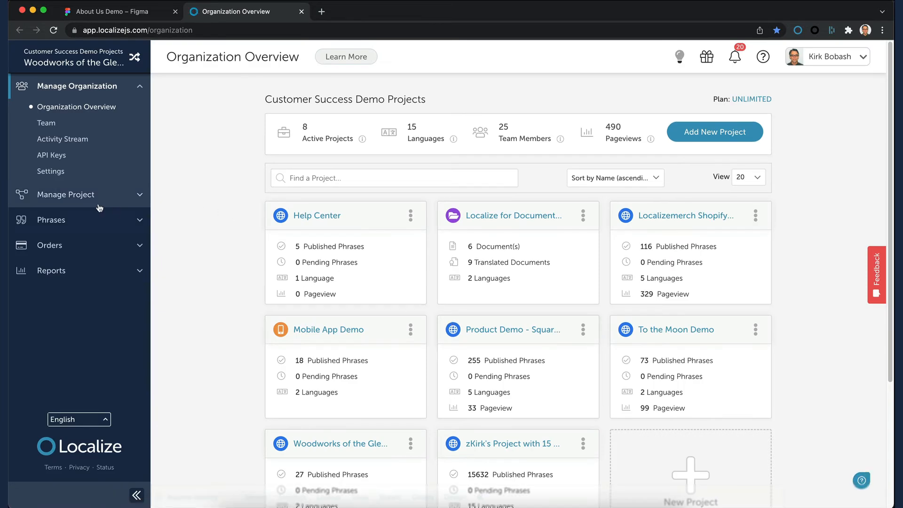
click(91, 201)
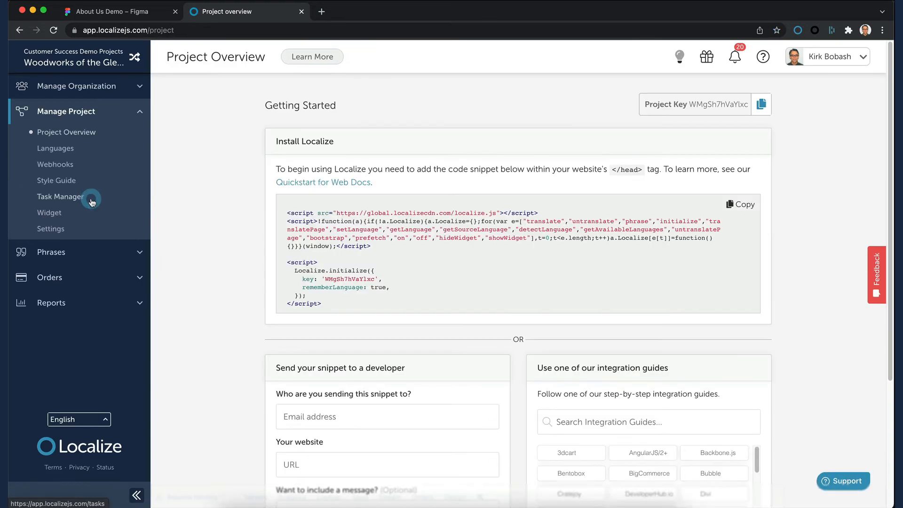
click(50, 253)
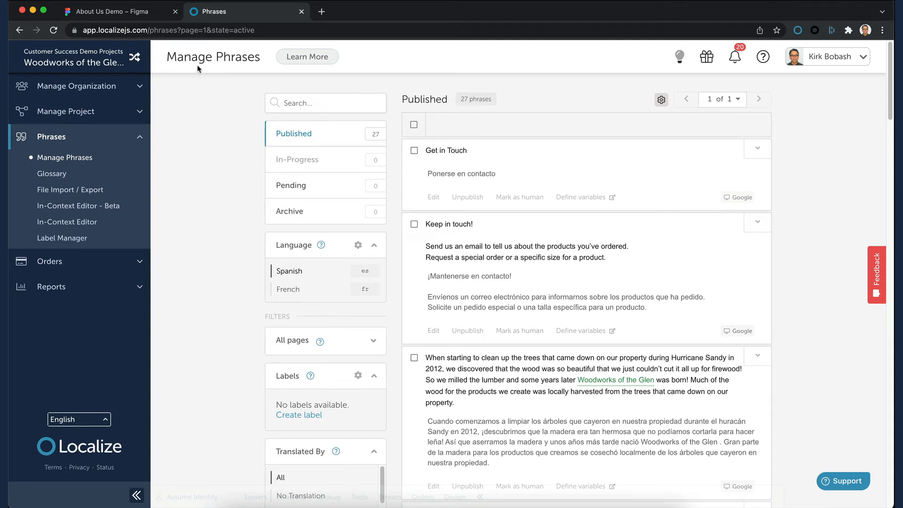
click(138, 17)
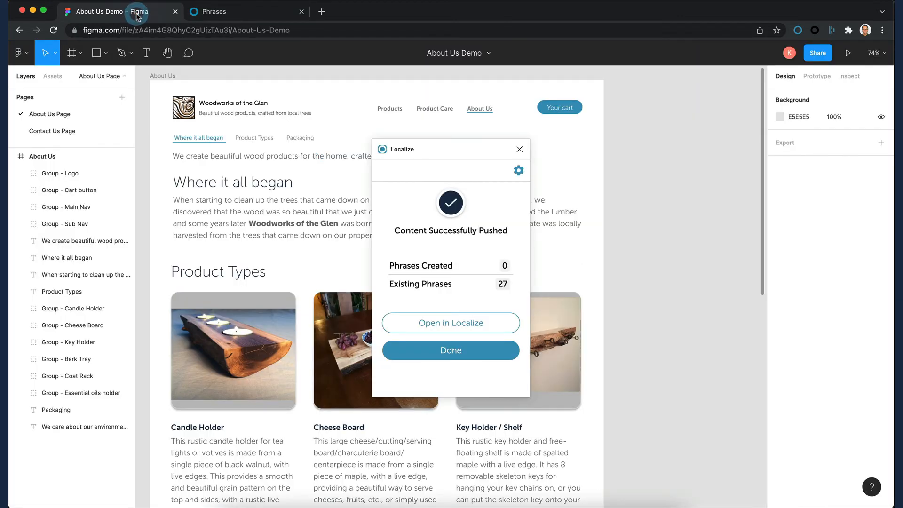
Pull only the Spanish translations of the About Us Page from the Woodworks of the Glen Figma project and open the new Spanish page.
click(450, 351)
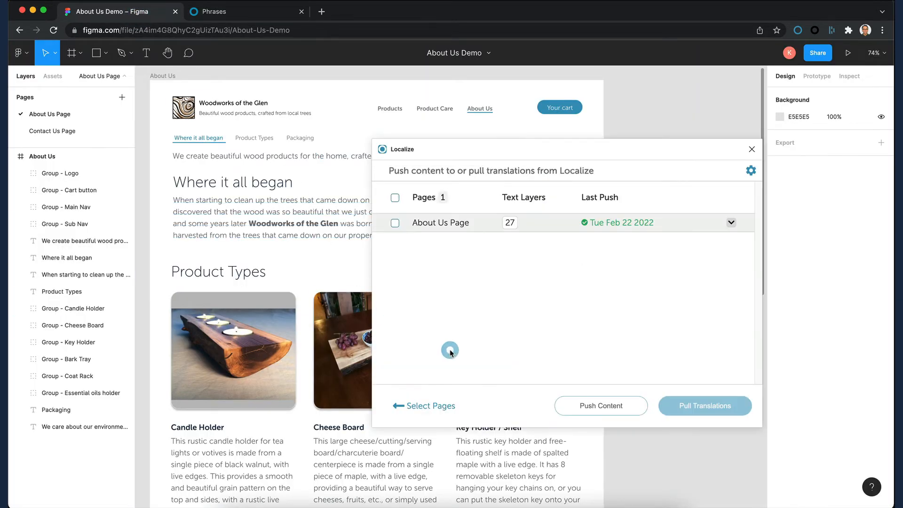
click(395, 224)
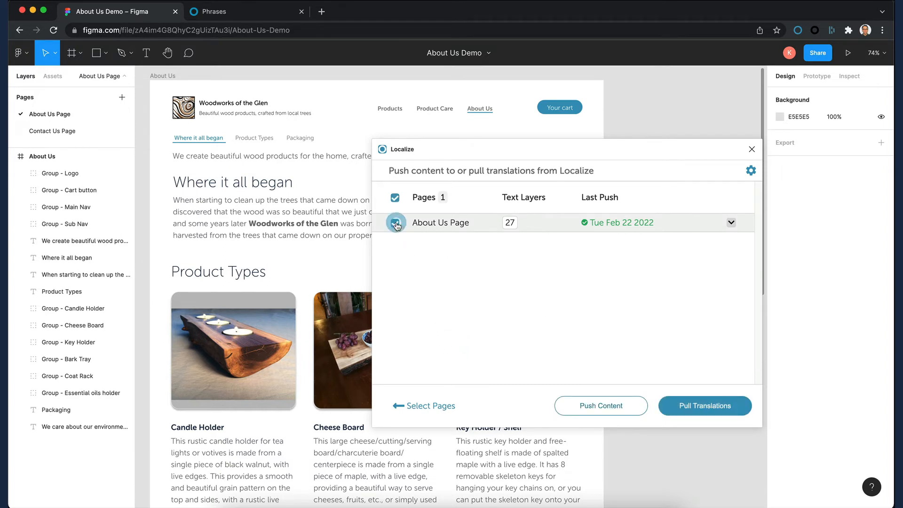
click(697, 407)
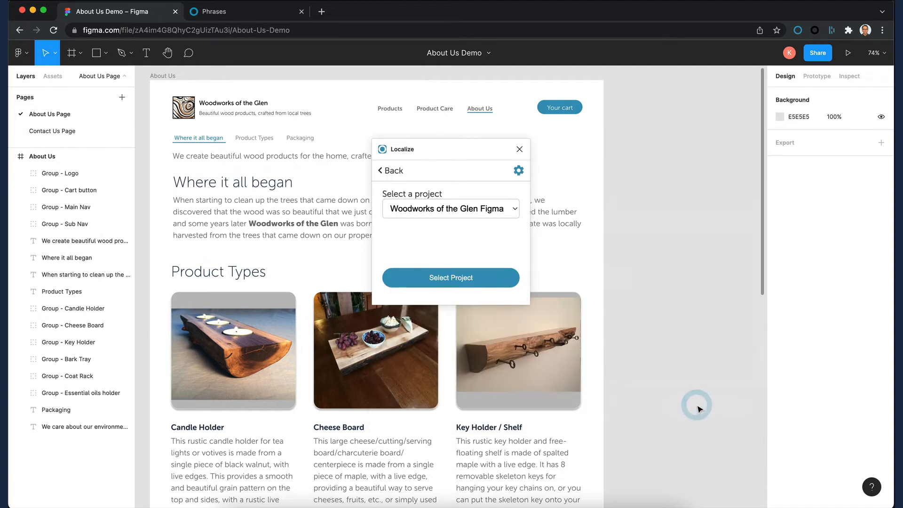
click(458, 279)
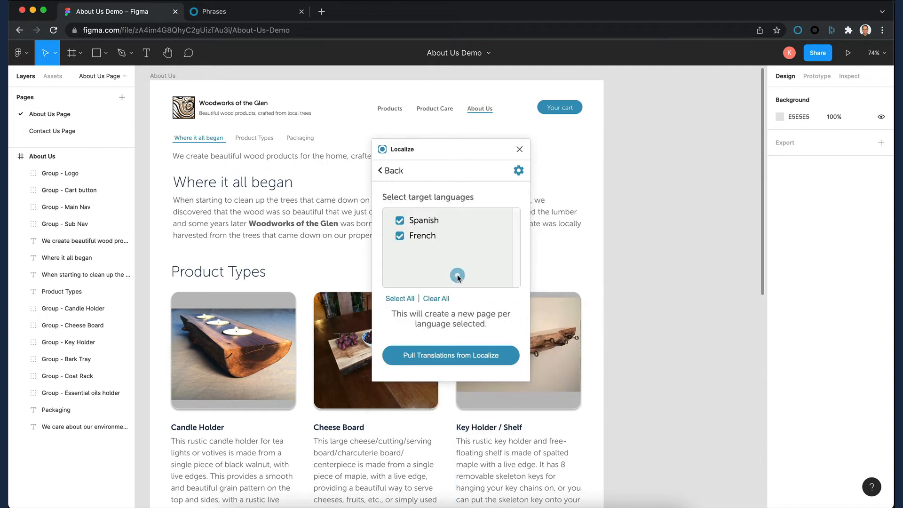
click(399, 237)
click(435, 358)
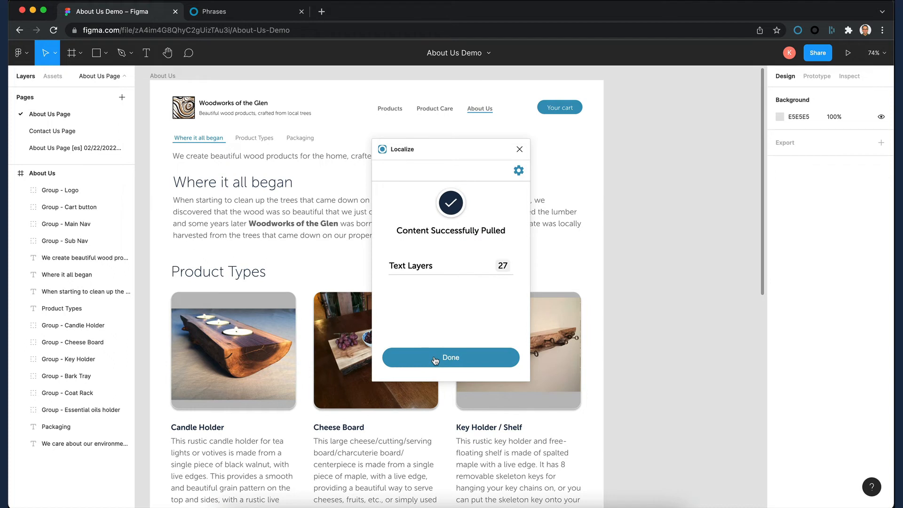
click(435, 359)
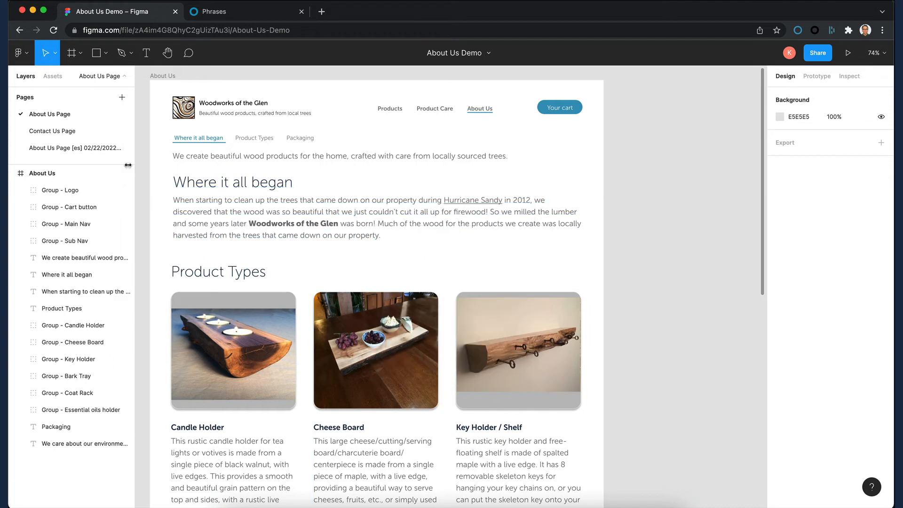
click(62, 149)
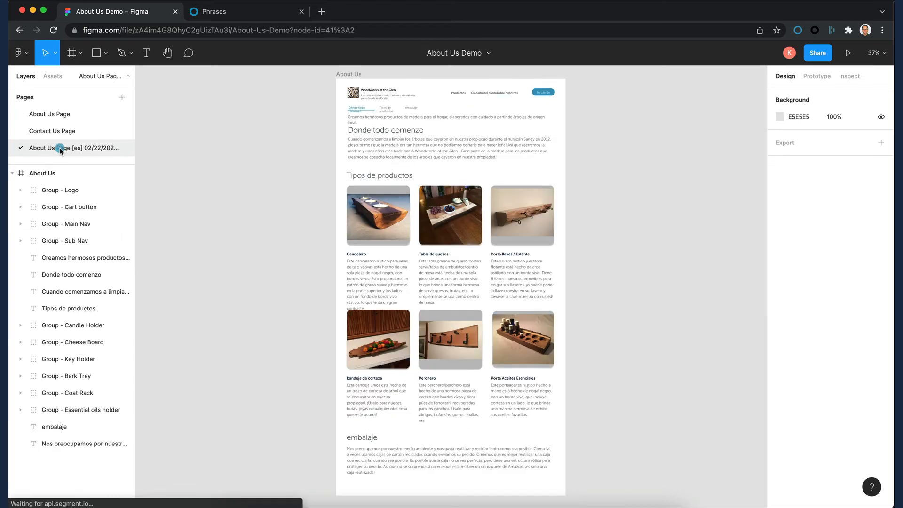